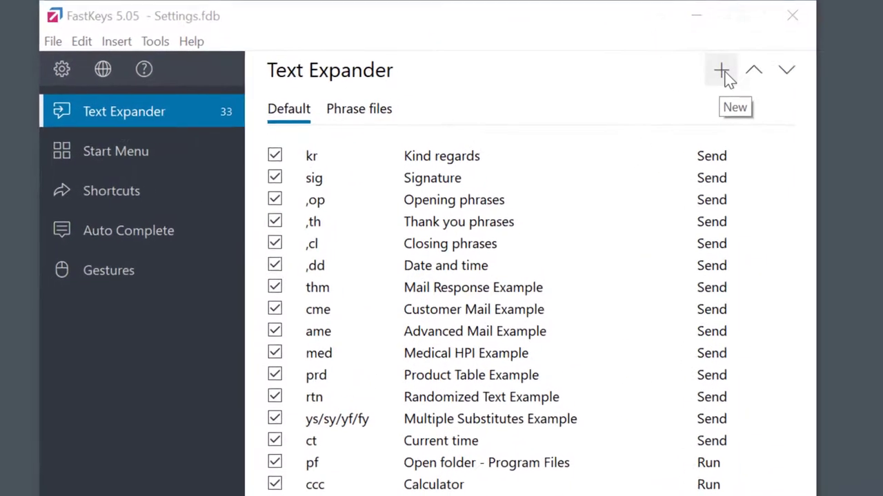
Step: Create a new blank Text Expander entry in FastKeys
left_click(724, 71)
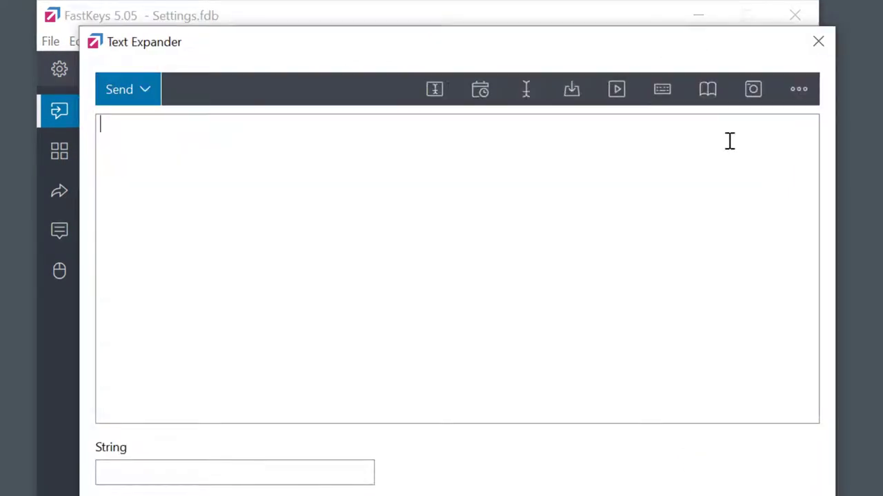
Step: Record typing 'FastKeys Automation Software' and replay it with F11 to repeat the line
left_click(756, 97)
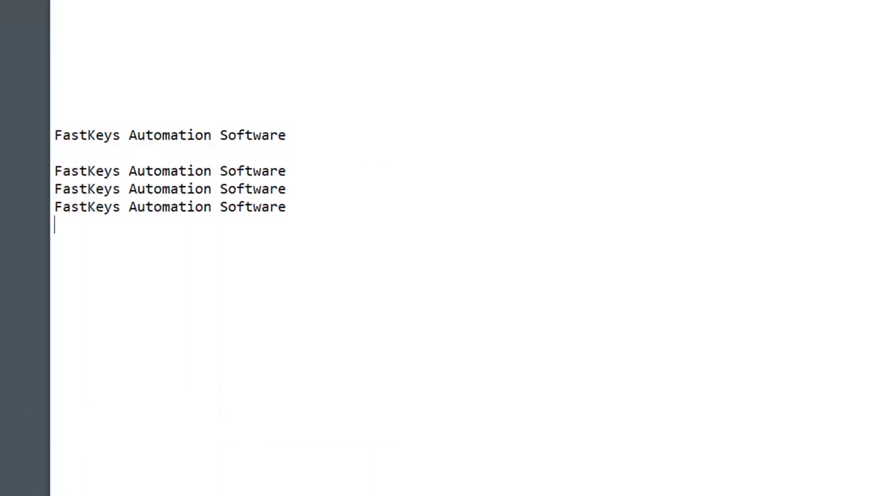
key("F11")
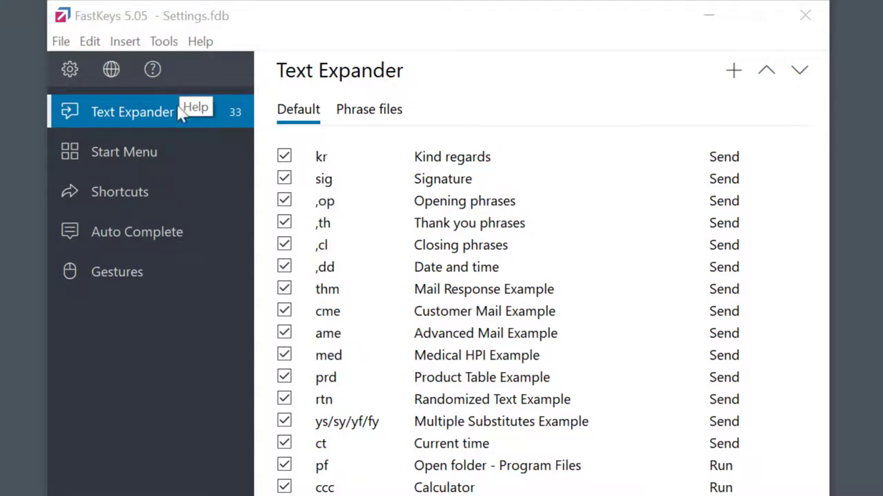
left_click(124, 41)
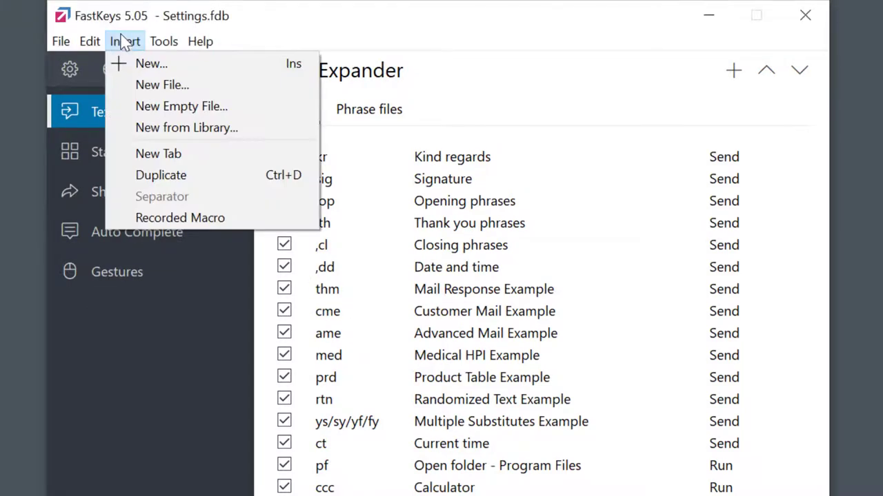
left_click(158, 218)
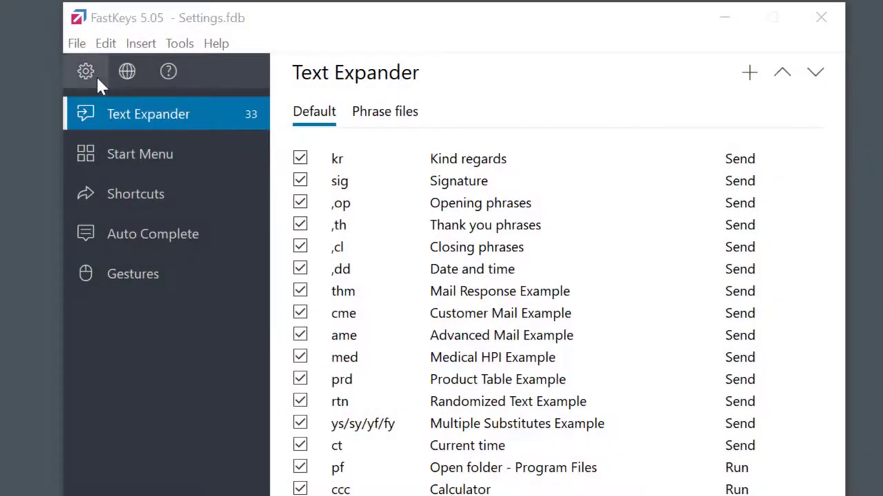
Step: Enable Mouse clicks, Relative to window and Time intervals in the Macro Recorder preferences
left_click(96, 75)
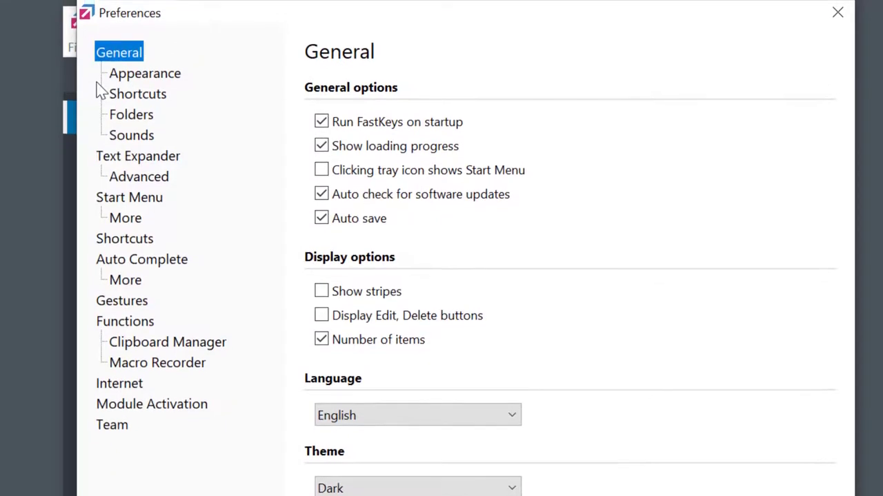
left_click(136, 364)
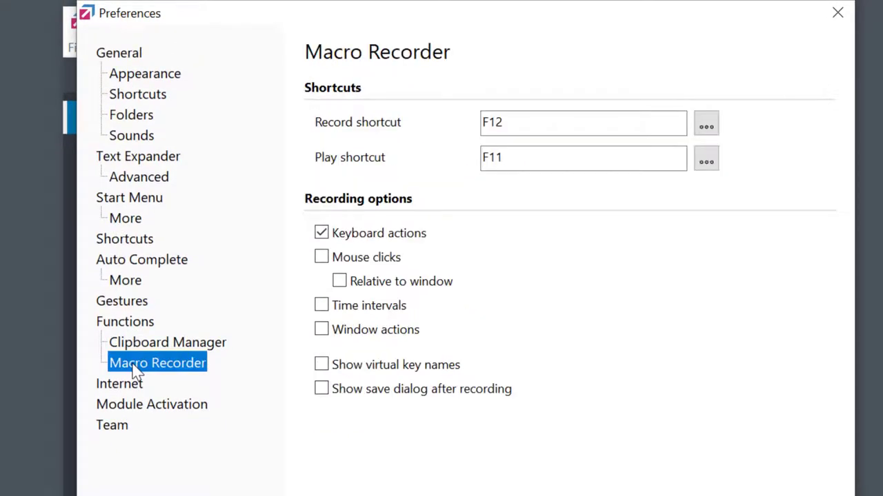
left_click(322, 258)
left_click(338, 280)
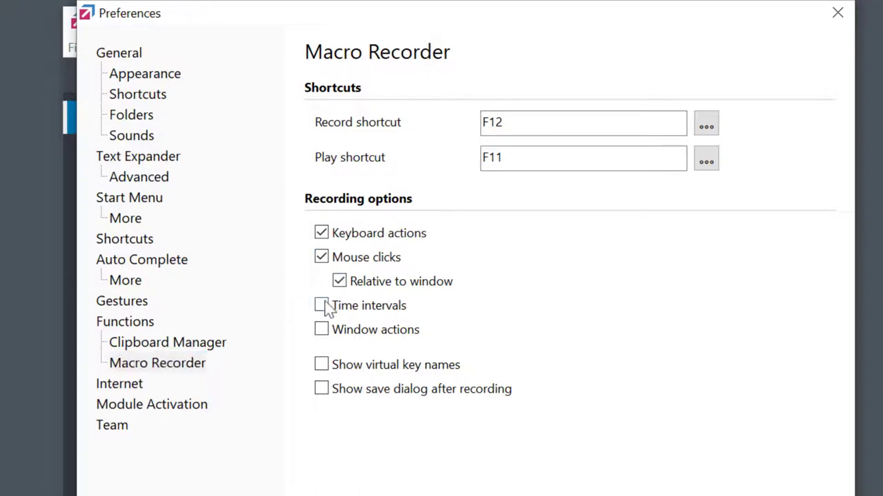
left_click(321, 305)
left_click(322, 329)
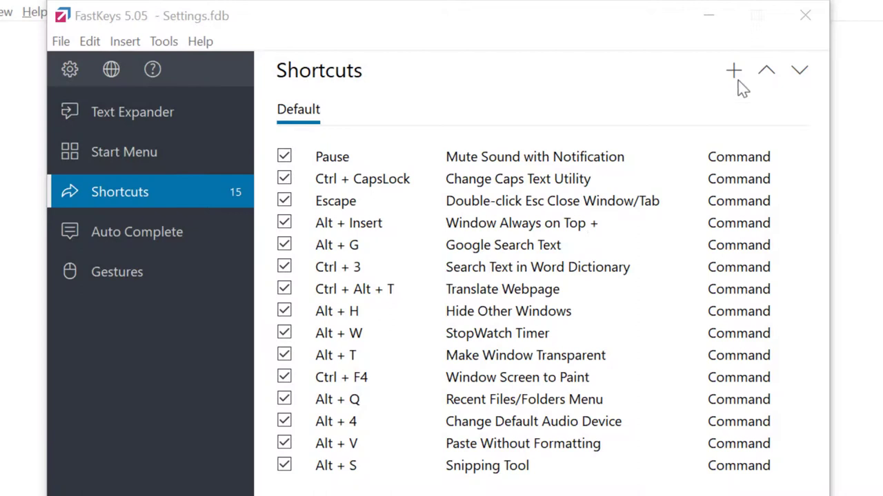
Step: Create a new shortcut and open its macro recorder prompt
left_click(741, 79)
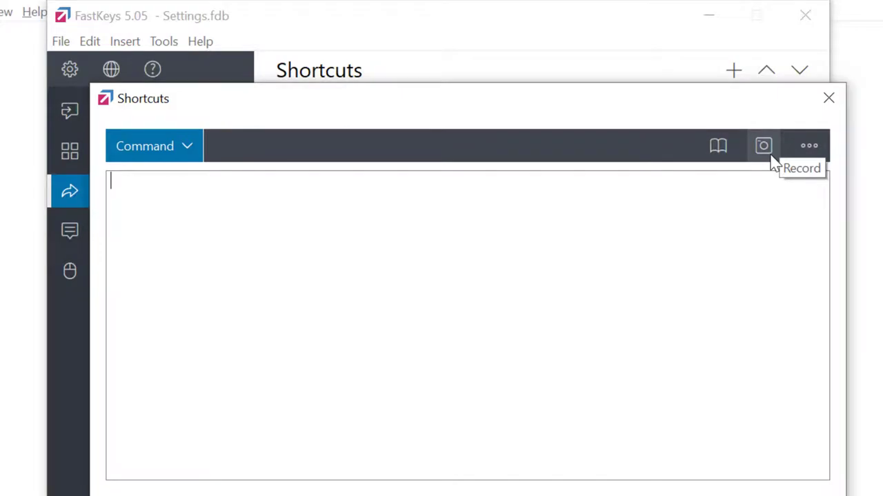
left_click(773, 160)
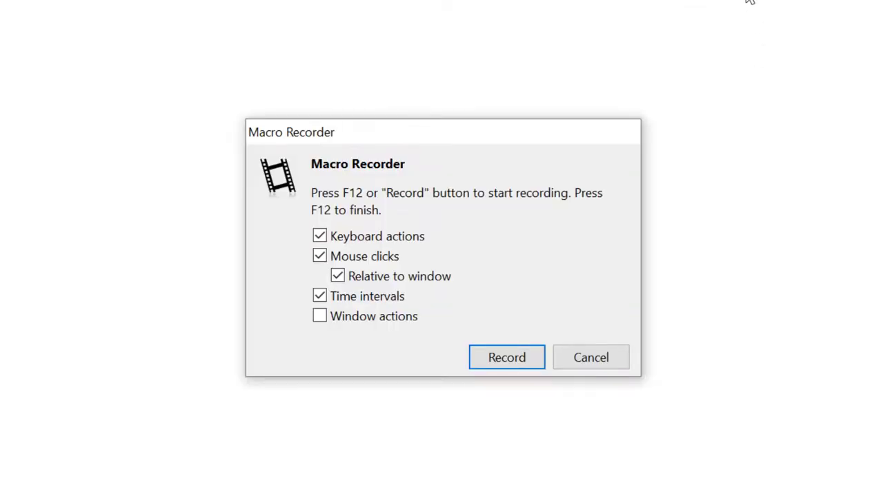
Step: Record typing 'FastKeys Automation Software' and setting Notepad's font to Copperplate Gothic Bold Oblique 20
left_click(520, 362)
type("Fast")
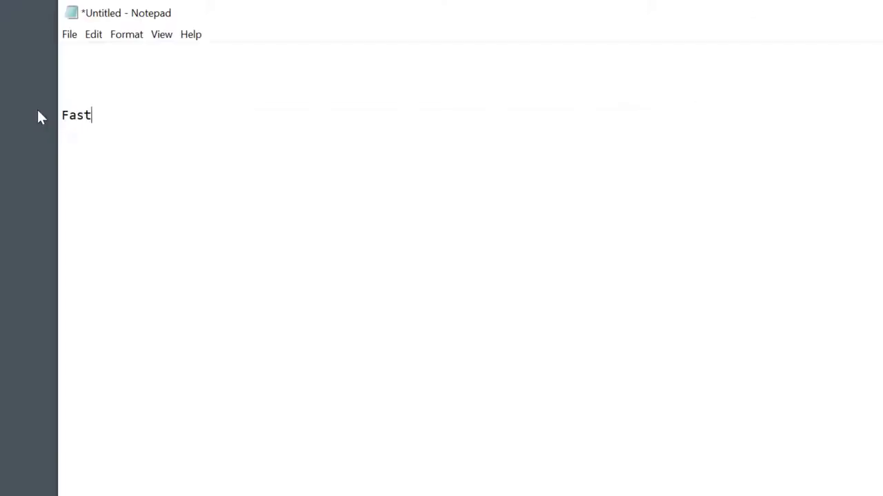
type("Keys Automation Sof")
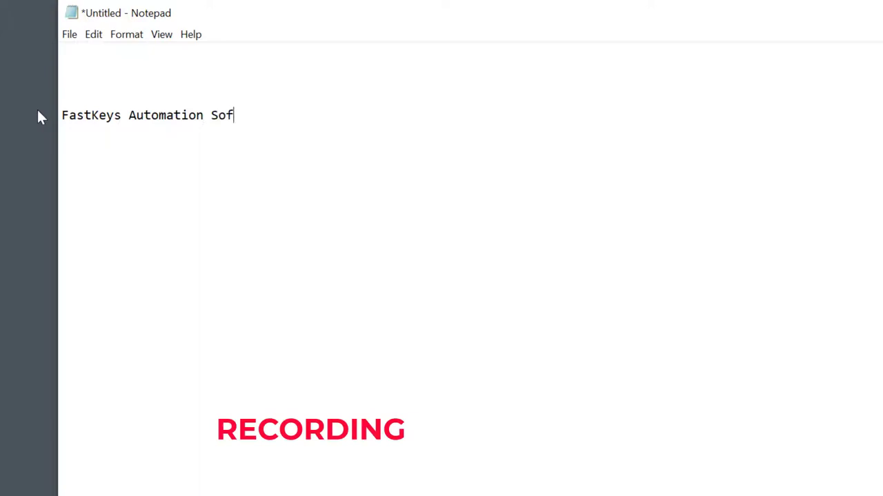
type("tware")
left_click(128, 36)
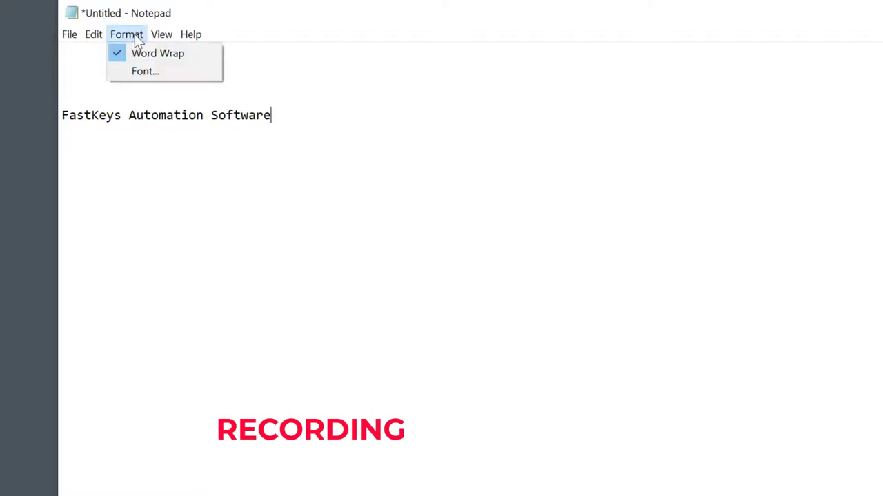
left_click(135, 70)
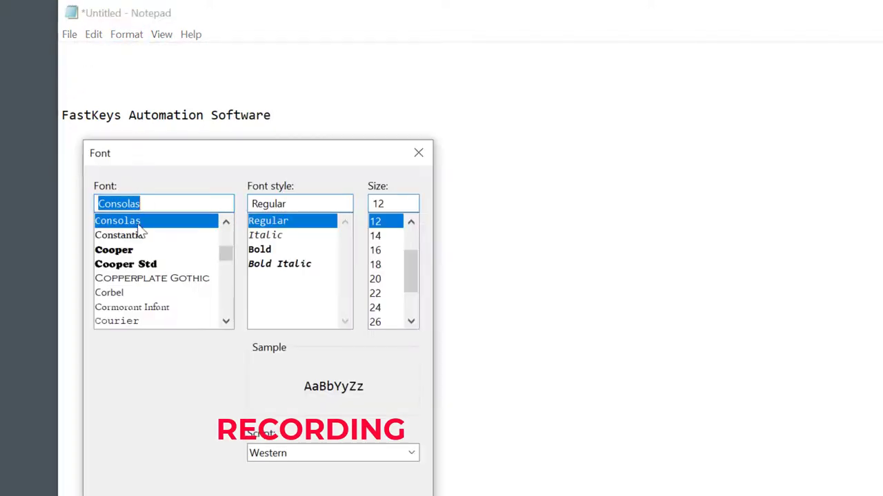
left_click(132, 281)
left_click(286, 251)
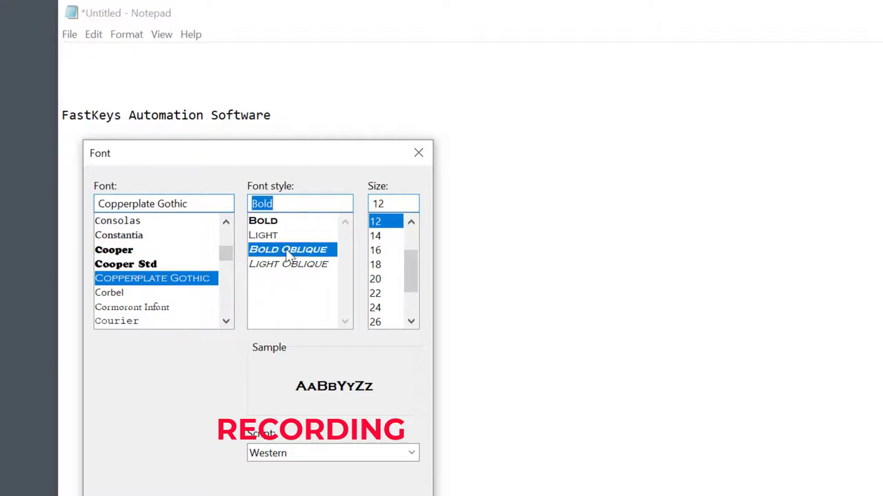
left_click(386, 281)
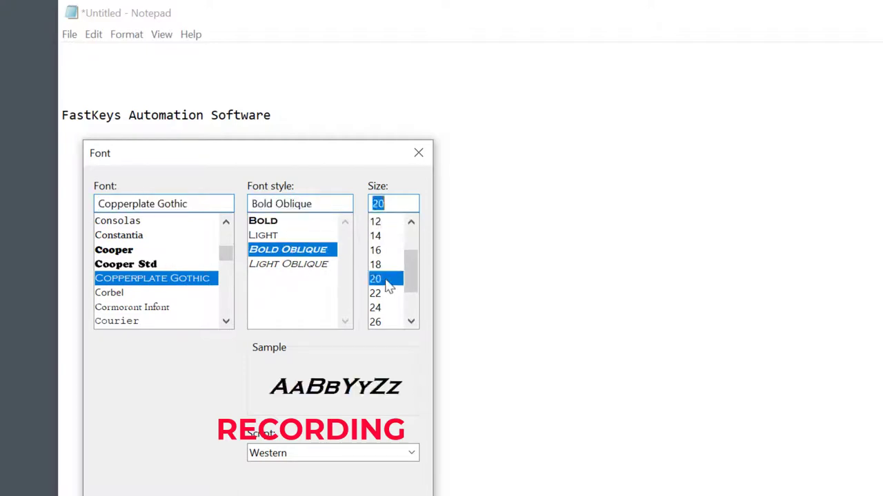
key("Return")
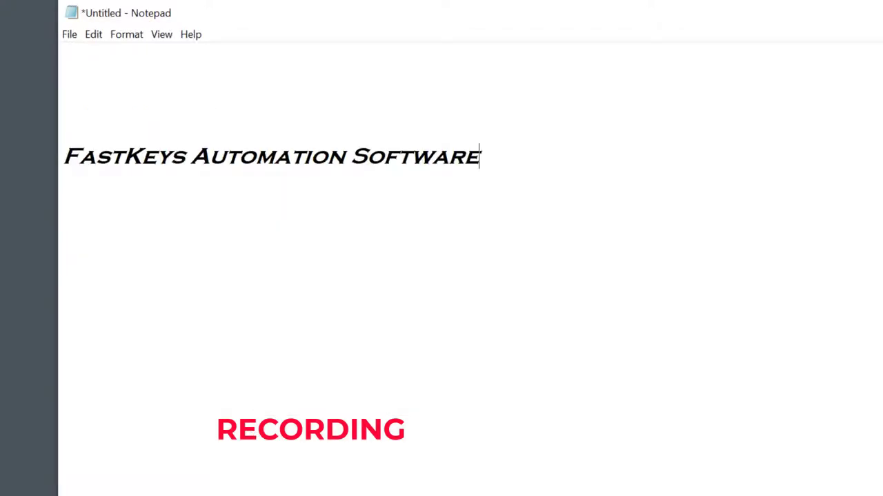
Step: Stop the recording with F12 and save the macro under shortcut Alt+X
key("F12")
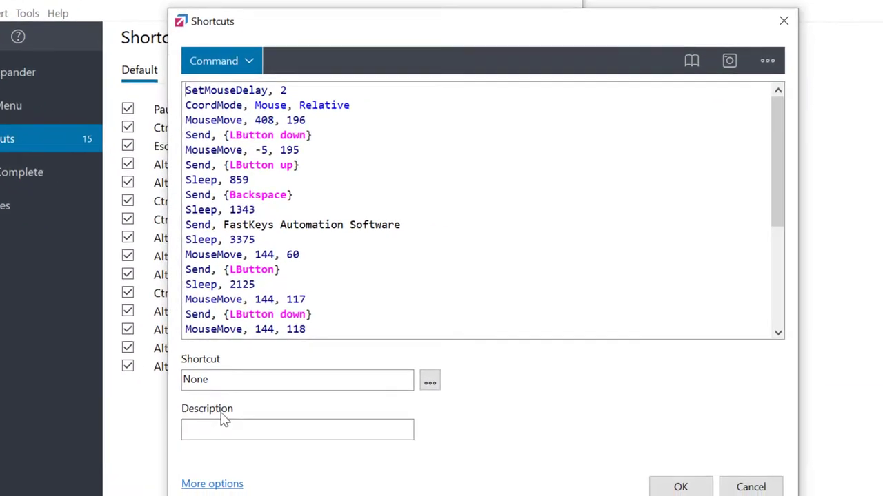
key("alt+x")
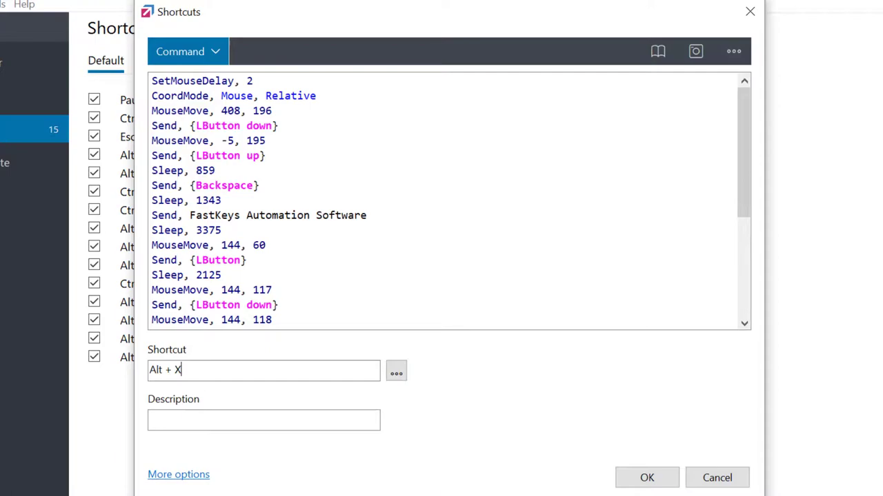
left_click(640, 479)
Step: Replay the Alt+X macro, applying Copperplate Gothic Bold Oblique 20 to the typed text
key("alt+x")
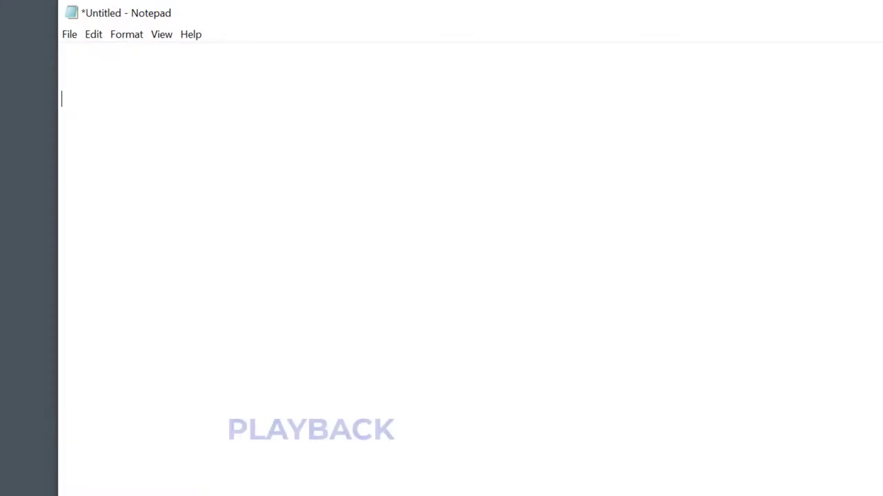
left_click(131, 38)
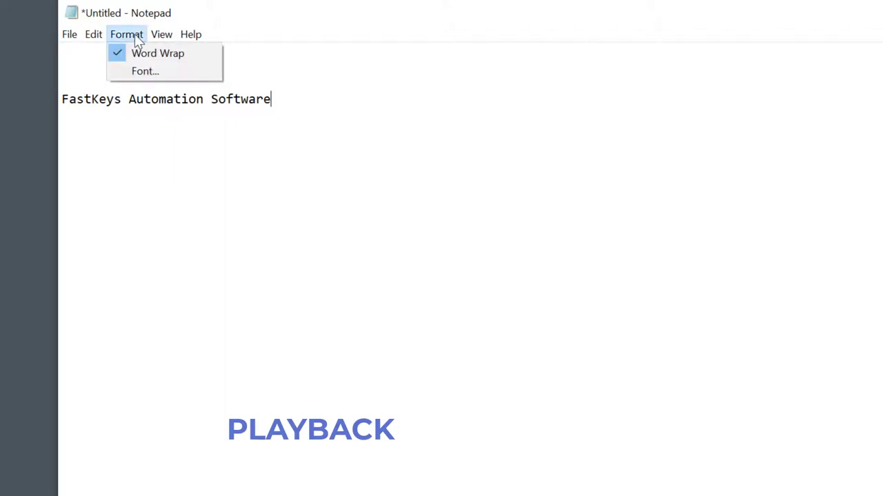
left_click(141, 53)
left_click(133, 279)
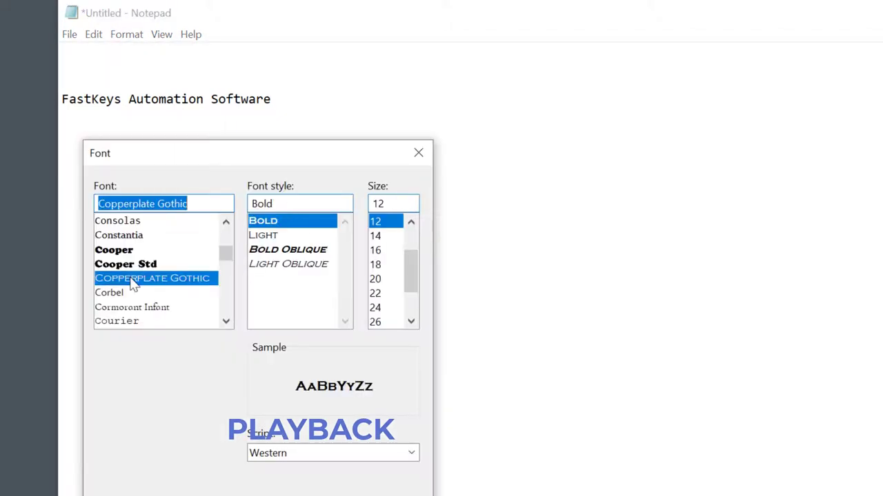
left_click(289, 252)
left_click(385, 280)
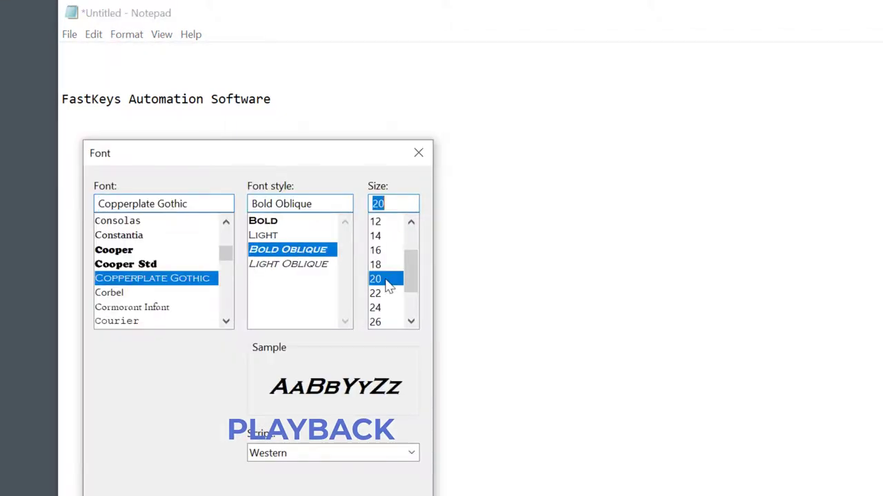
key("Return")
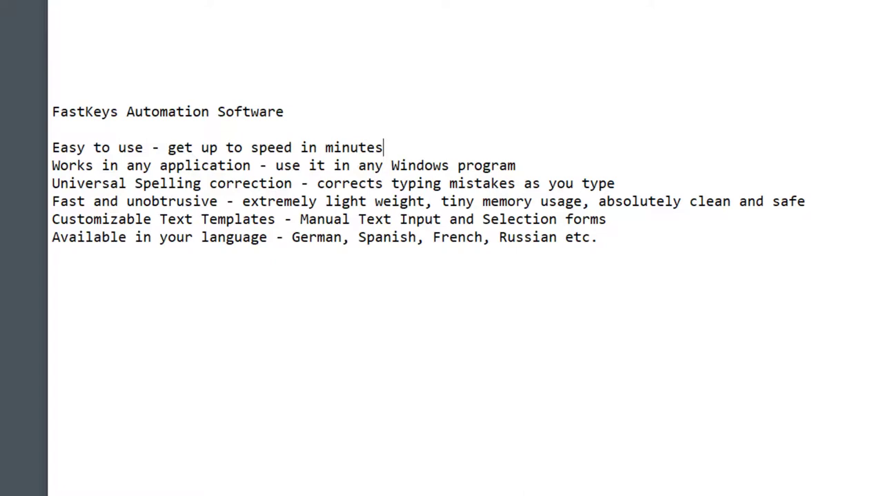
Step: Record a macro adding a leading '- ' and trailing ';' to the Easy to use line
key("F12")
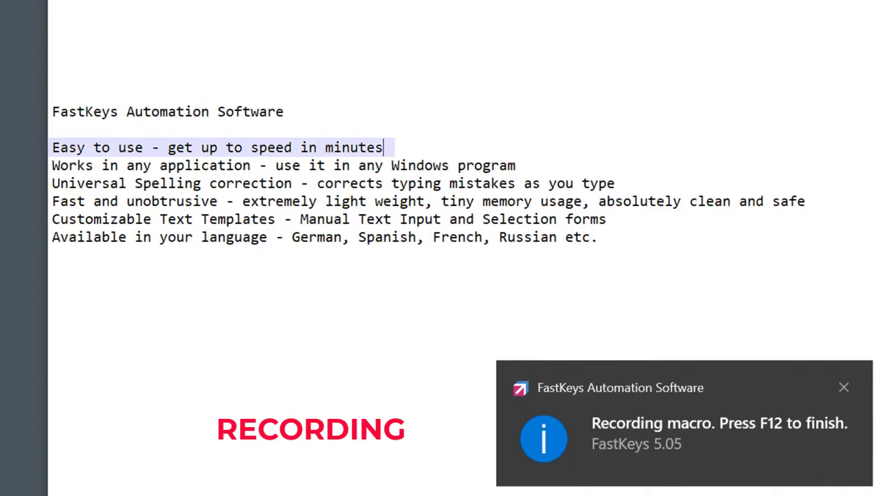
key("Home")
type("-")
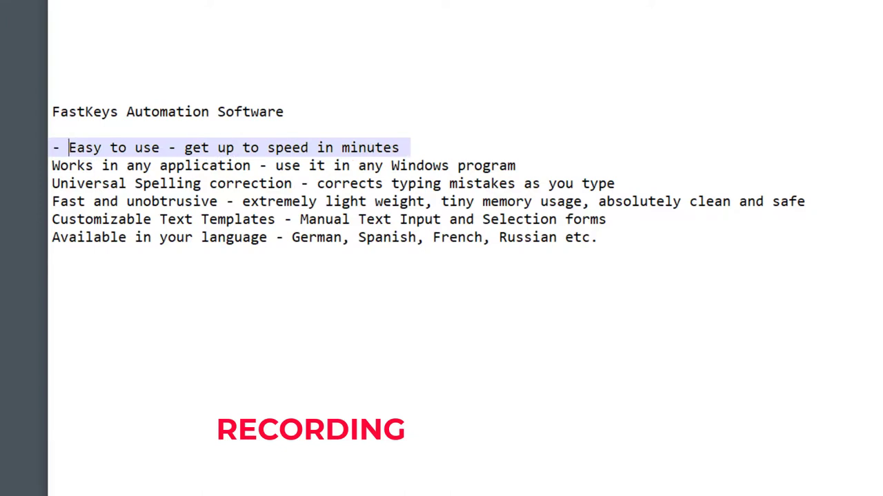
key("End")
type(";")
key("Down")
key("F12")
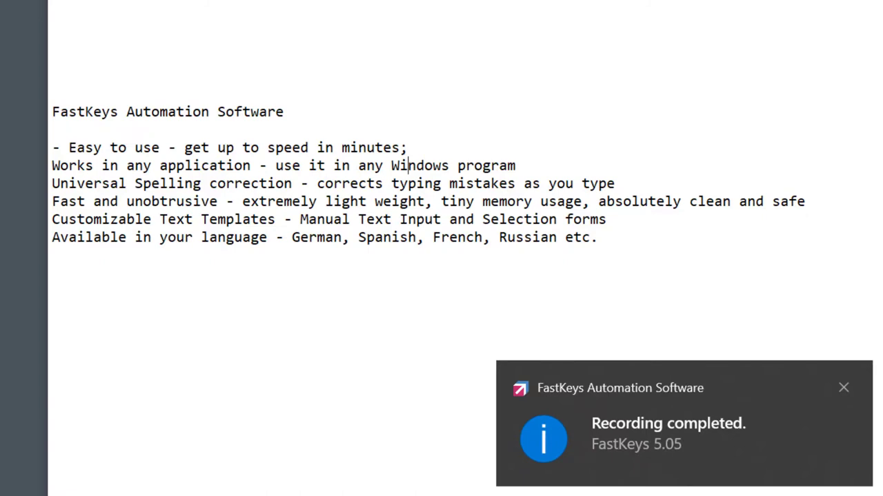
Step: Replay the bullet macro with F11 on the next four feature lines
key("F11")
key("F11")
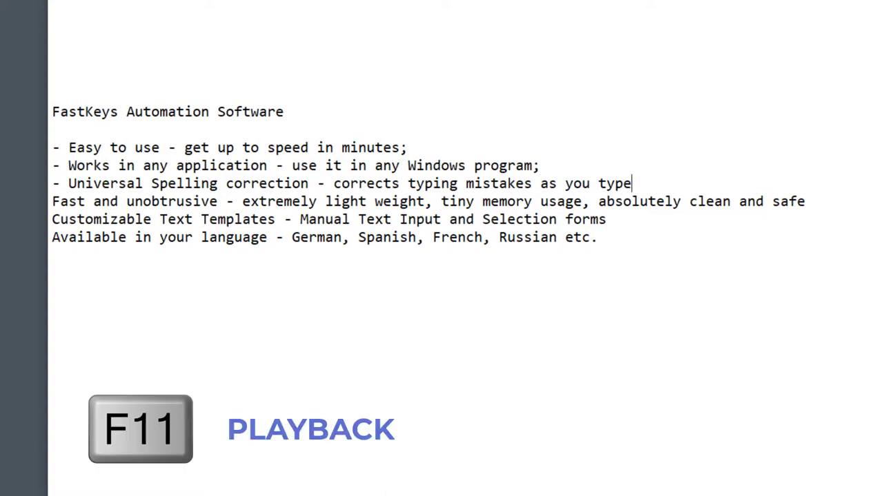
key("F11")
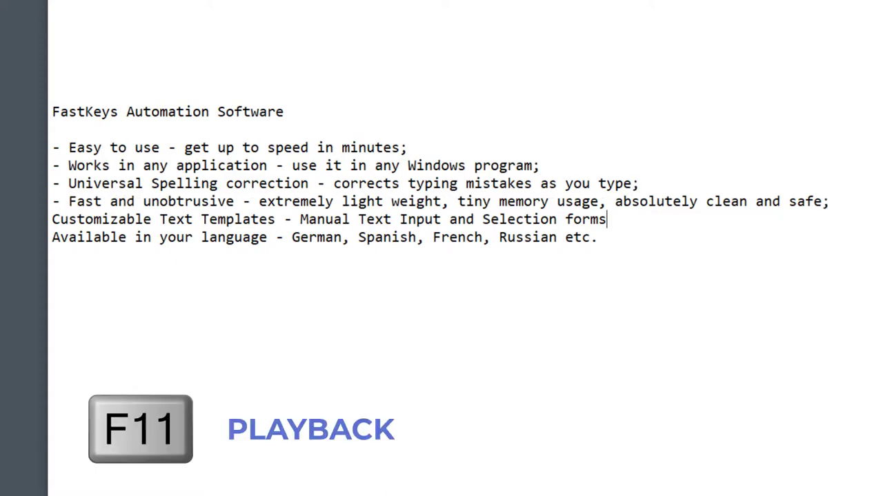
key("F11")
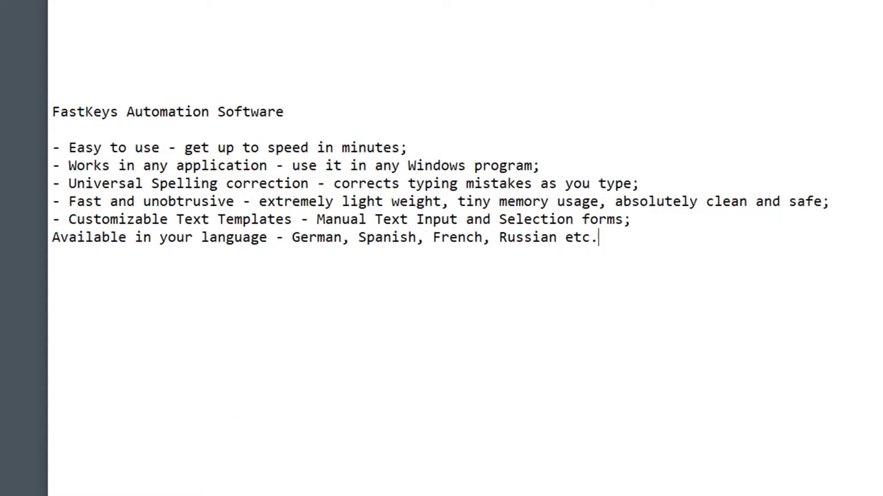
key("F11")
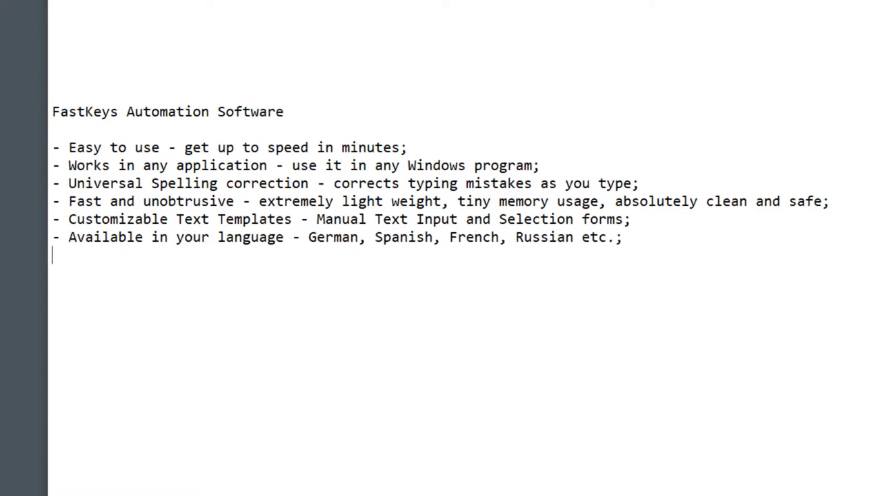